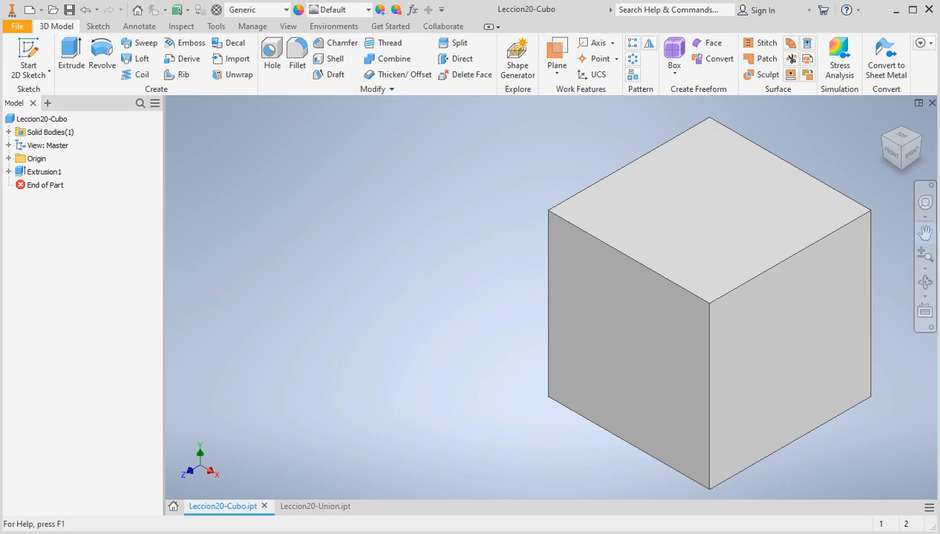
left_click(925, 233)
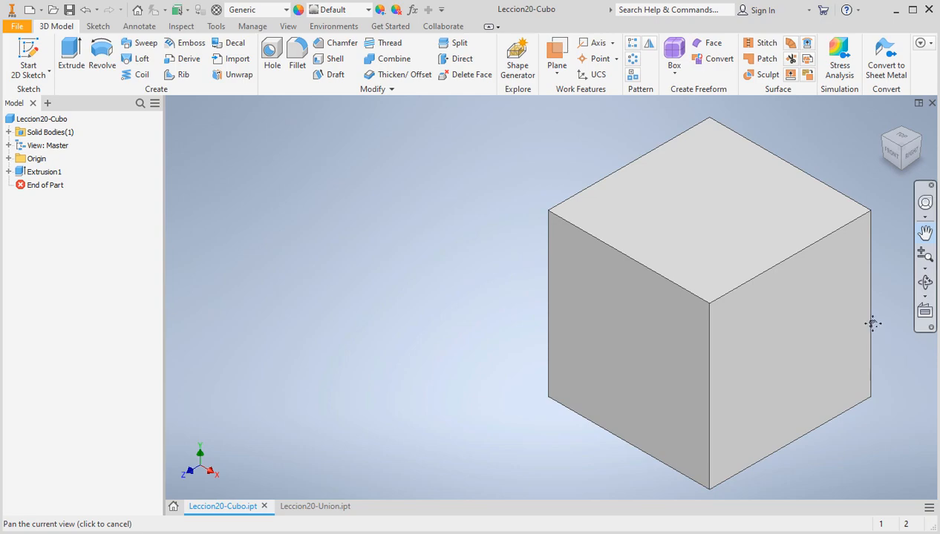
key("Escape")
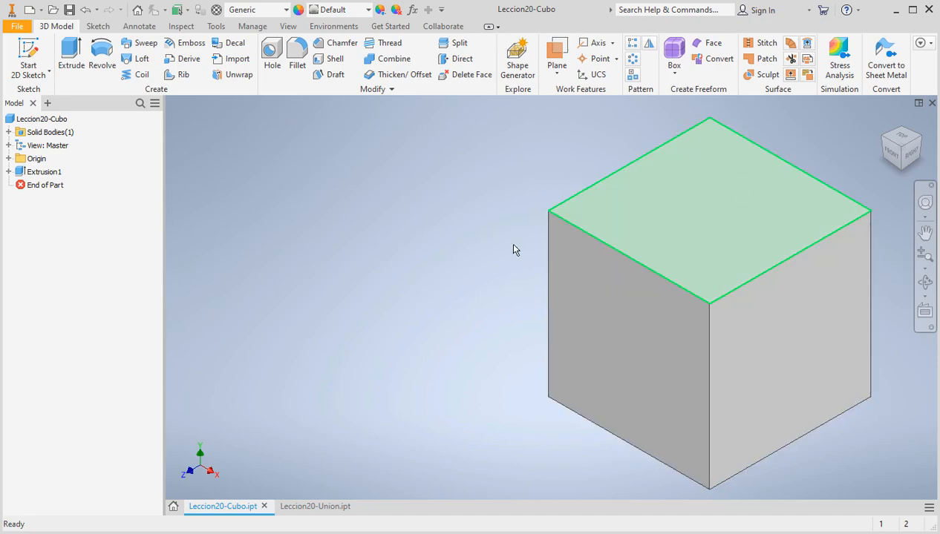
left_click(331, 507)
key("F2")
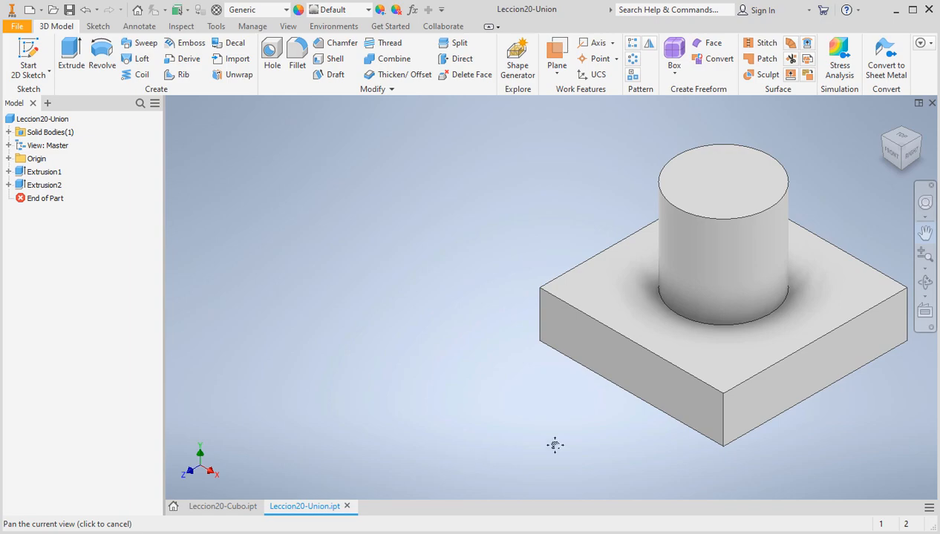
key("Escape")
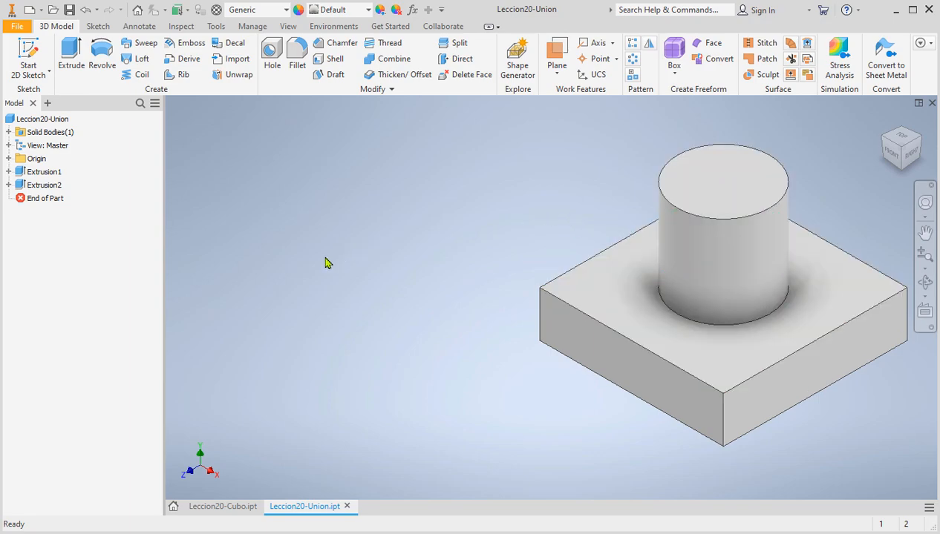
left_click(222, 506)
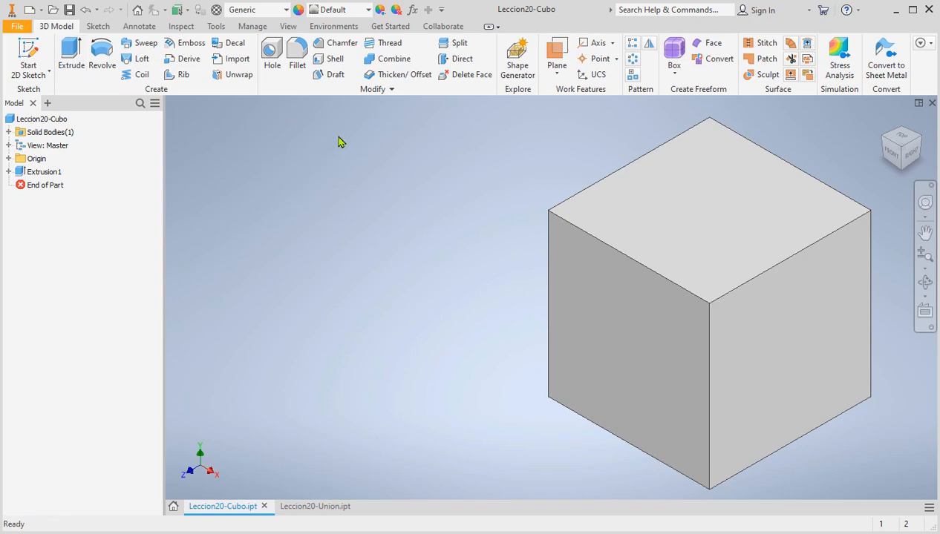
Preview an equal-distance chamfer of 2.750 mm on the cube's edge between the top and front faces
left_click(341, 44)
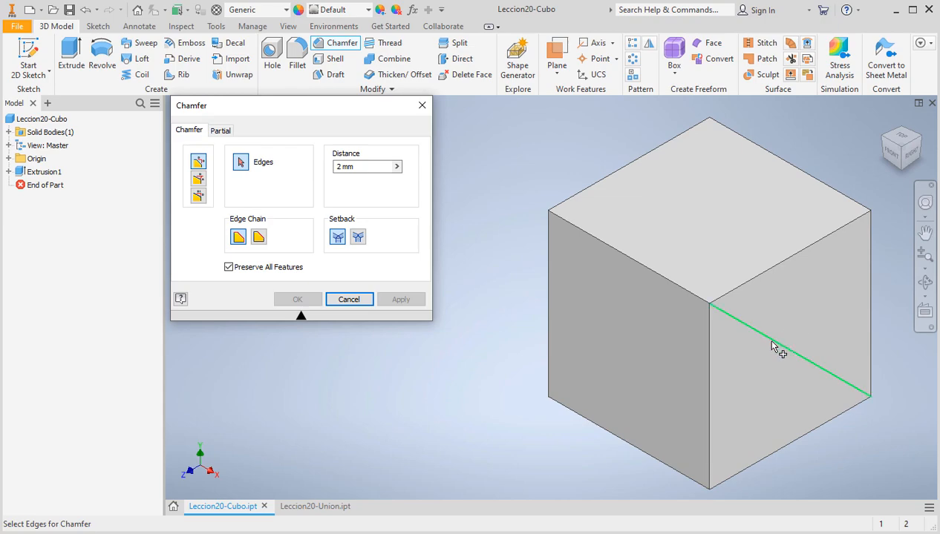
left_click(659, 277)
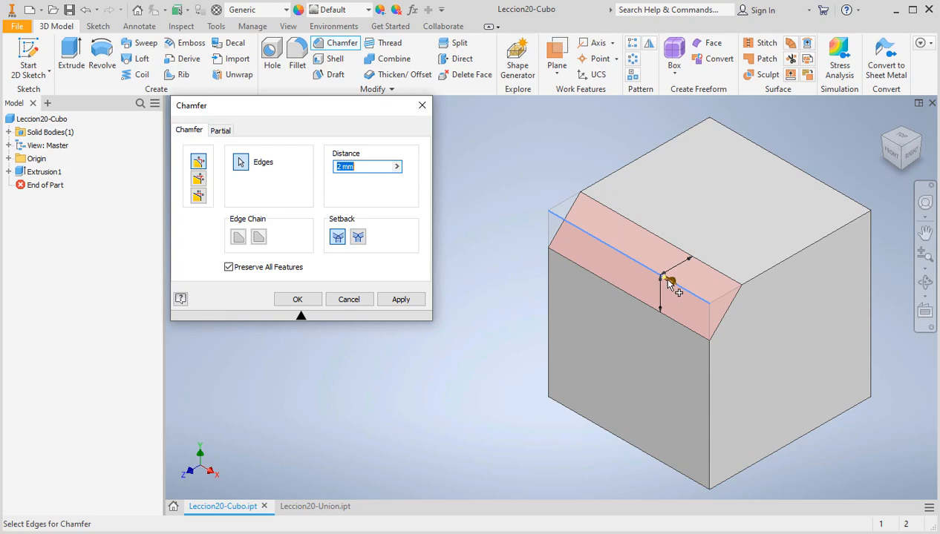
mouse_move(669, 281)
left_mouse_down()
mouse_move(659, 273)
mouse_move(680, 288)
mouse_move(678, 278)
left_mouse_up()
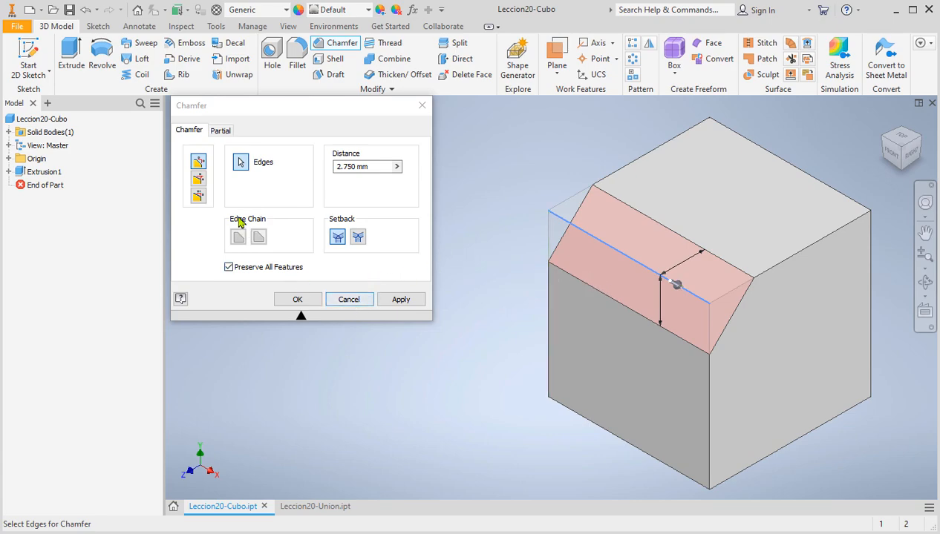
Preview a distance-and-angle chamfer from the top face along its front edge, with a 3 mm distance and a 40-degree angle
left_click(199, 179)
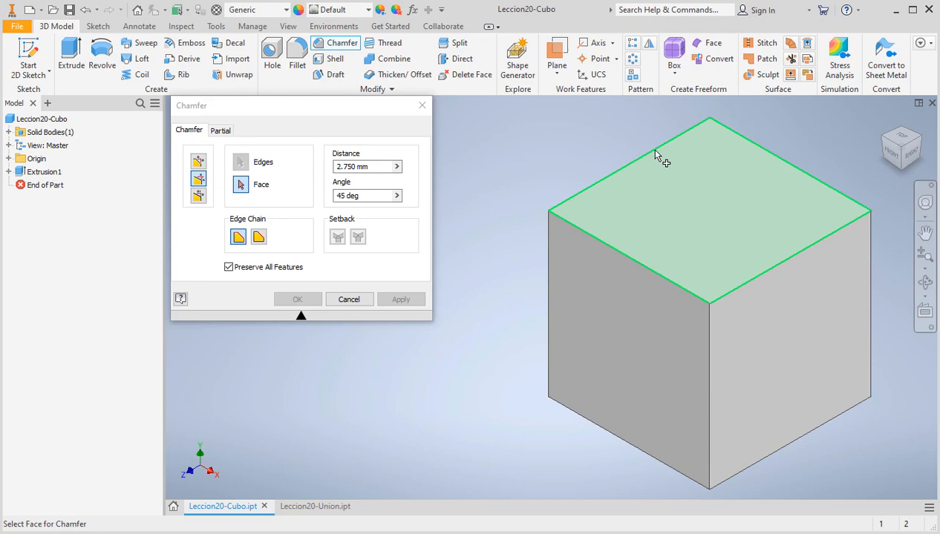
mouse_move(656, 154)
left_click(696, 172)
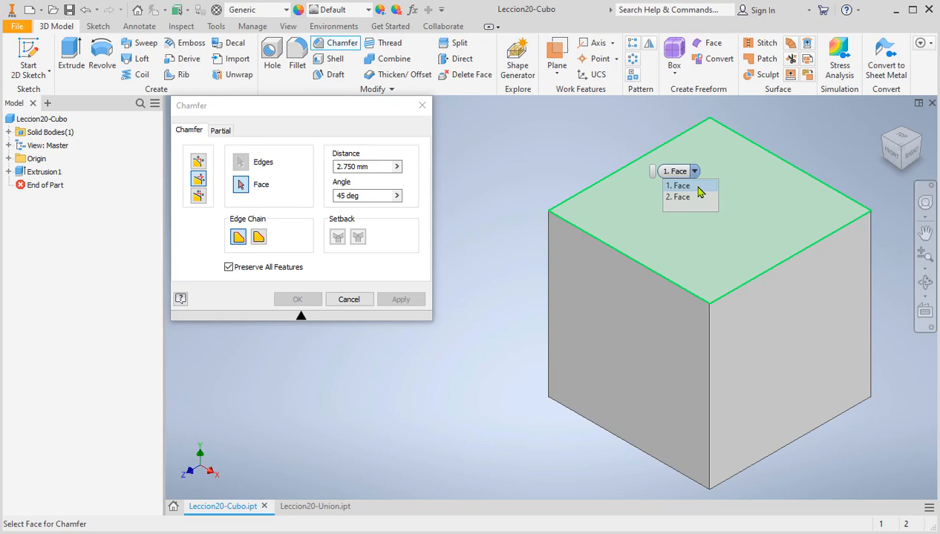
left_click(698, 187)
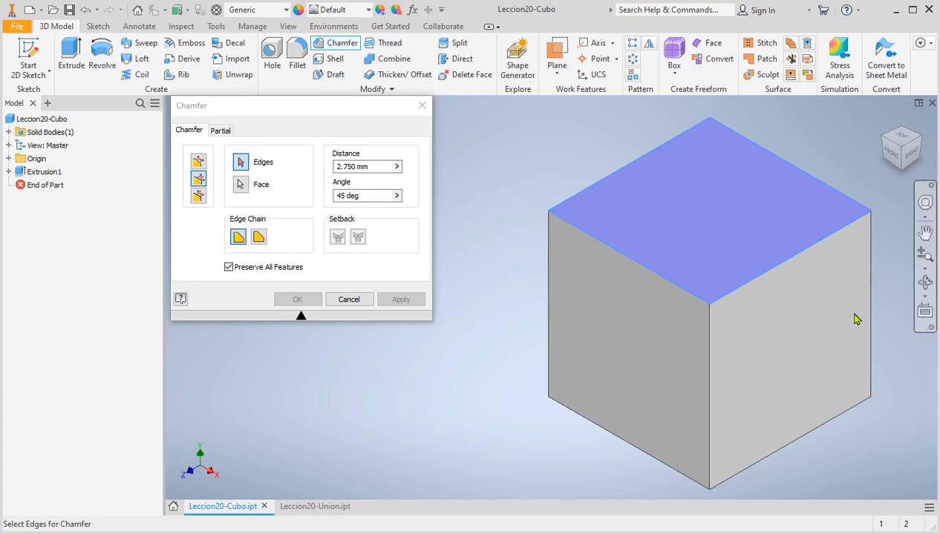
left_click(632, 265)
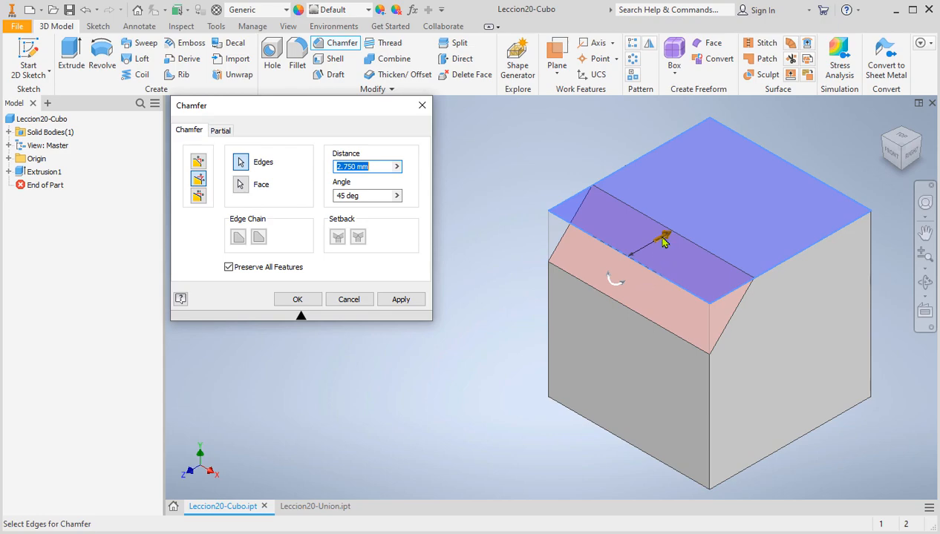
mouse_move(662, 239)
left_mouse_down()
mouse_move(679, 232)
mouse_move(668, 239)
left_mouse_up()
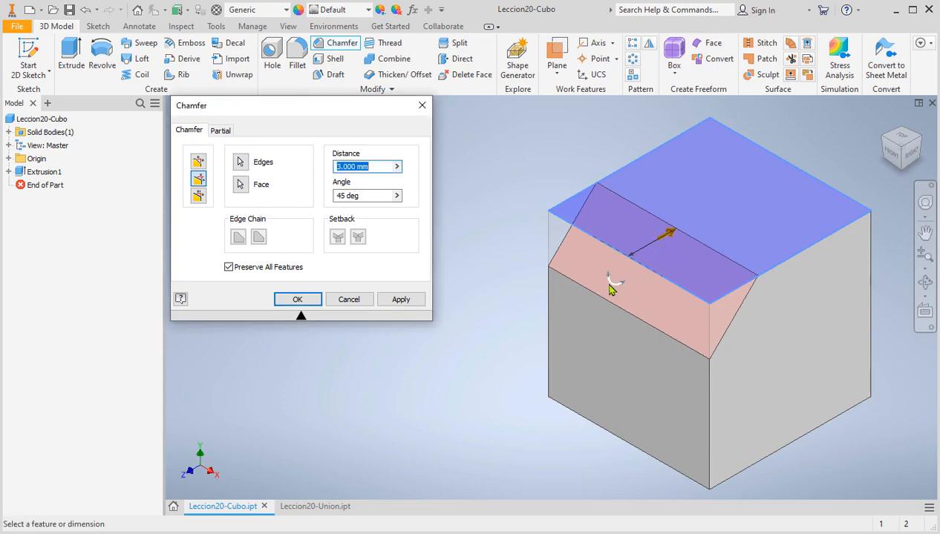
left_click_drag(608, 285, 609, 279)
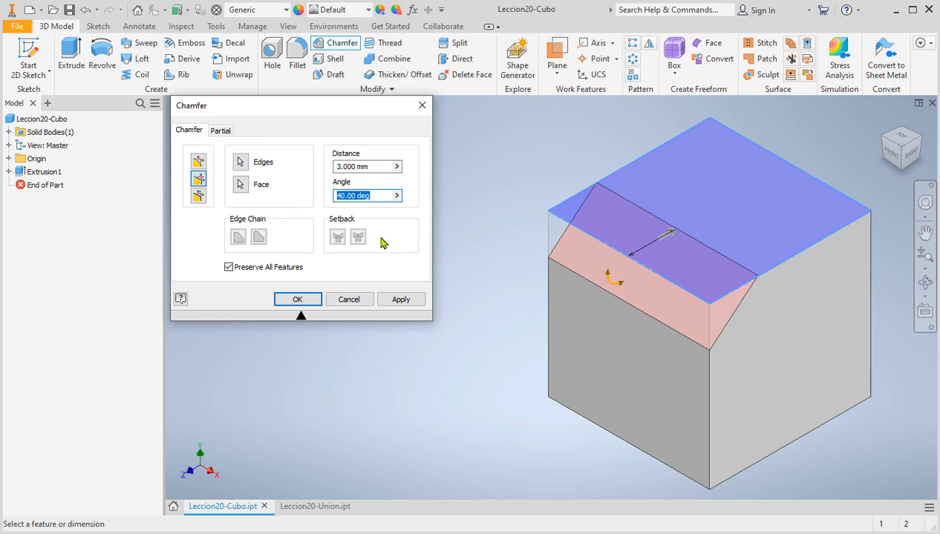
Preview a two-distance chamfer of 3 mm and 2 mm on the top front edge, and flip its direction to swap the distances
left_click(197, 199)
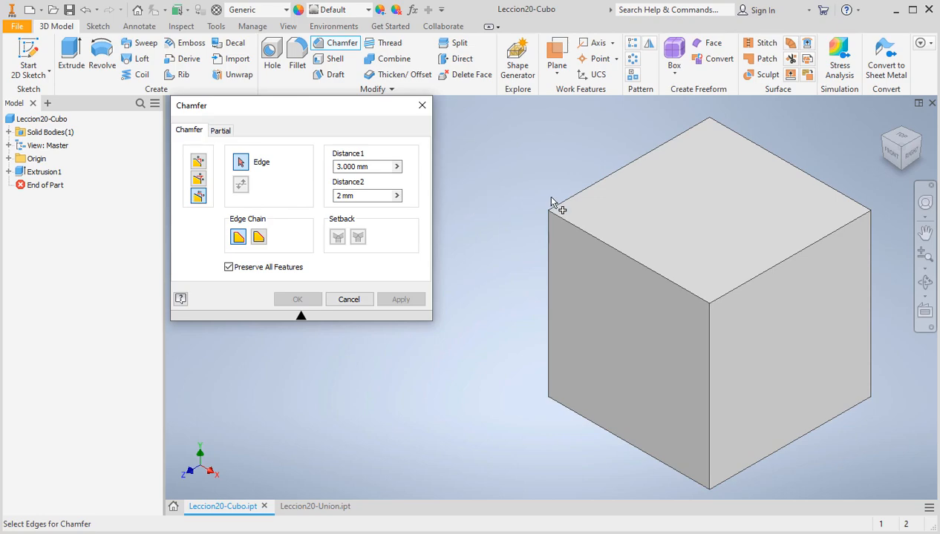
left_click(638, 263)
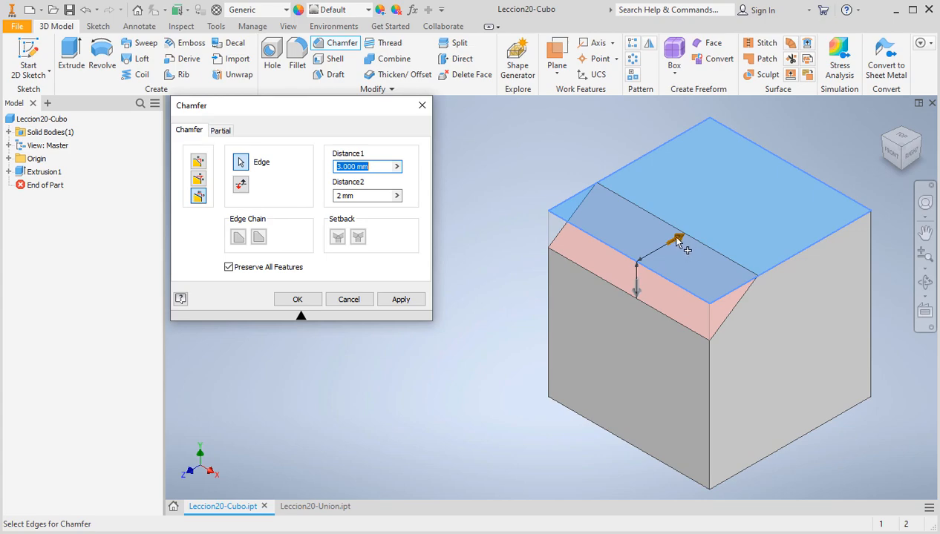
mouse_move(678, 245)
left_mouse_down()
mouse_move(698, 233)
mouse_move(680, 252)
left_mouse_up()
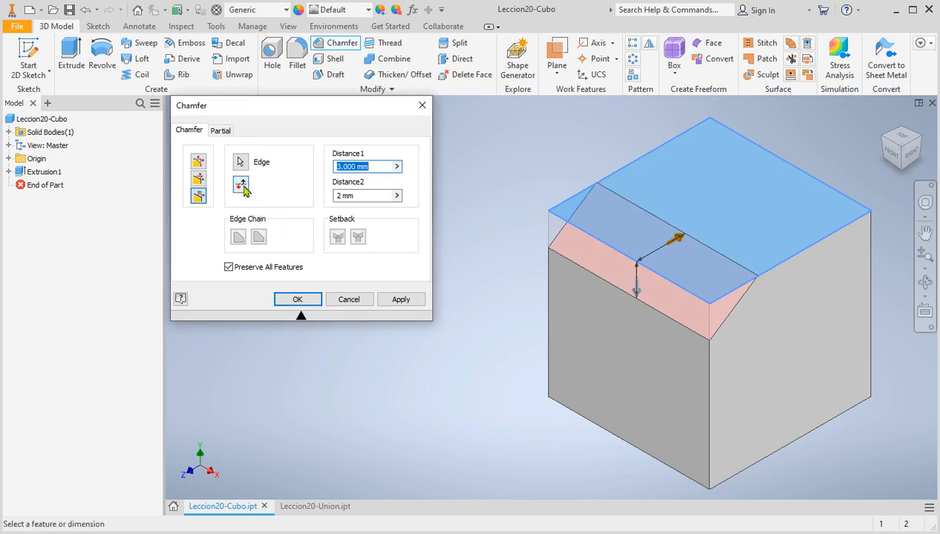
left_click(242, 187)
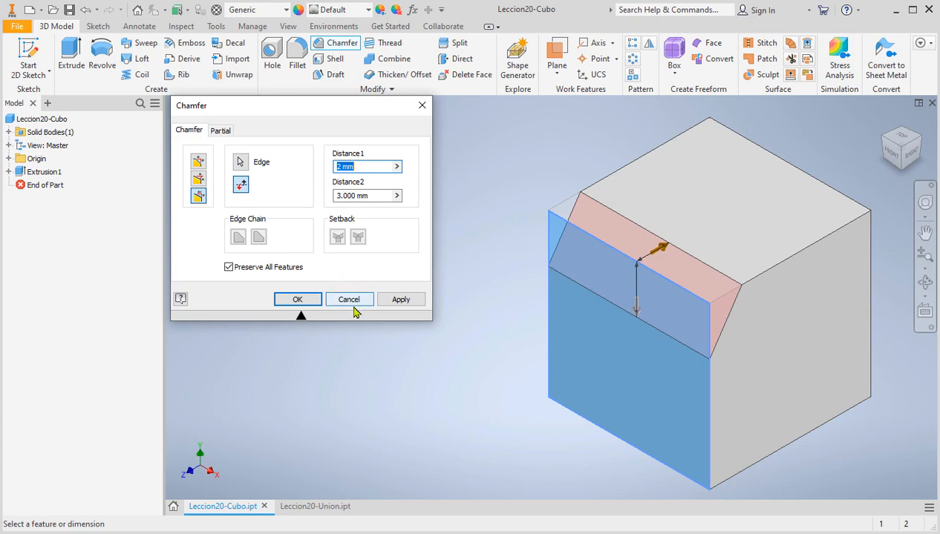
Apply a 2 mm equal-distance chamfer with no setback to the three cube edges meeting at the top front-right corner
left_click(198, 162)
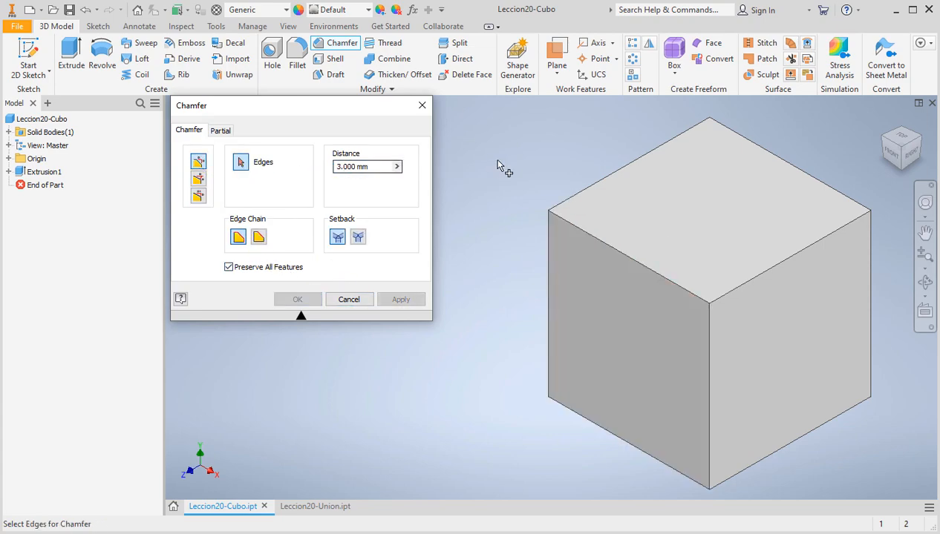
left_click(340, 167)
key("BackSpace")
type("2")
left_click(648, 272)
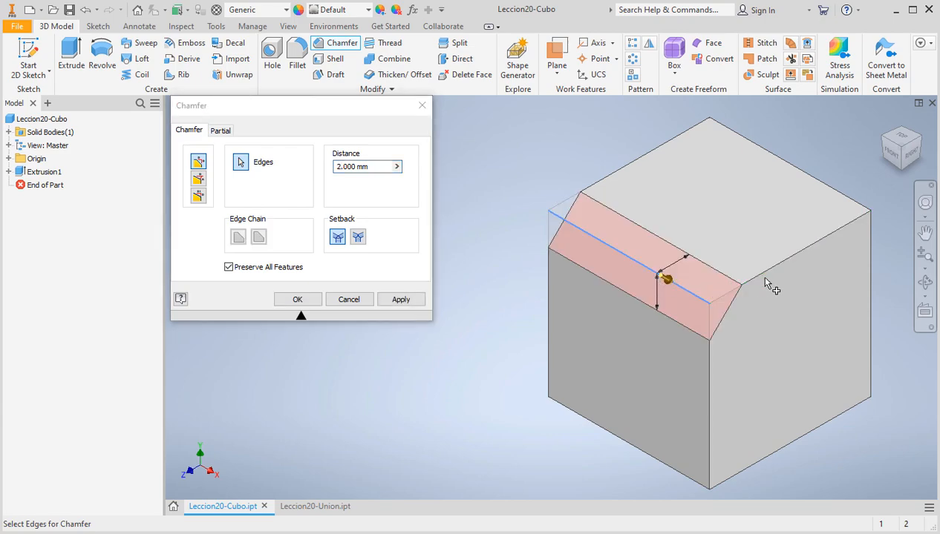
left_click(768, 280)
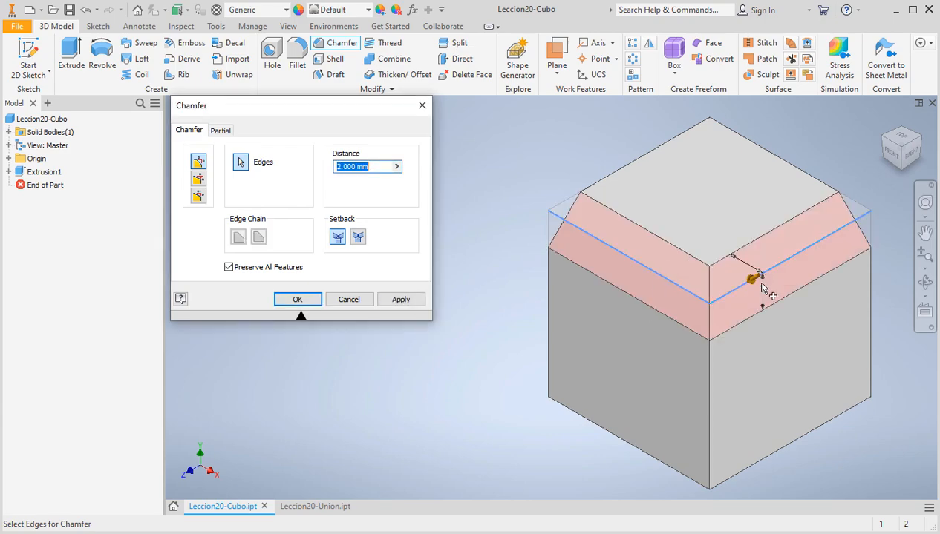
left_click(710, 376)
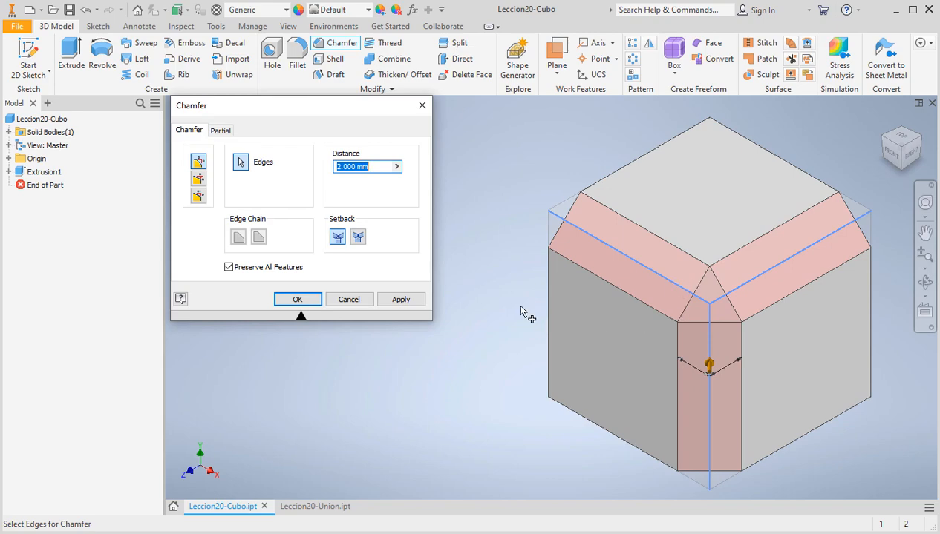
left_click(358, 238)
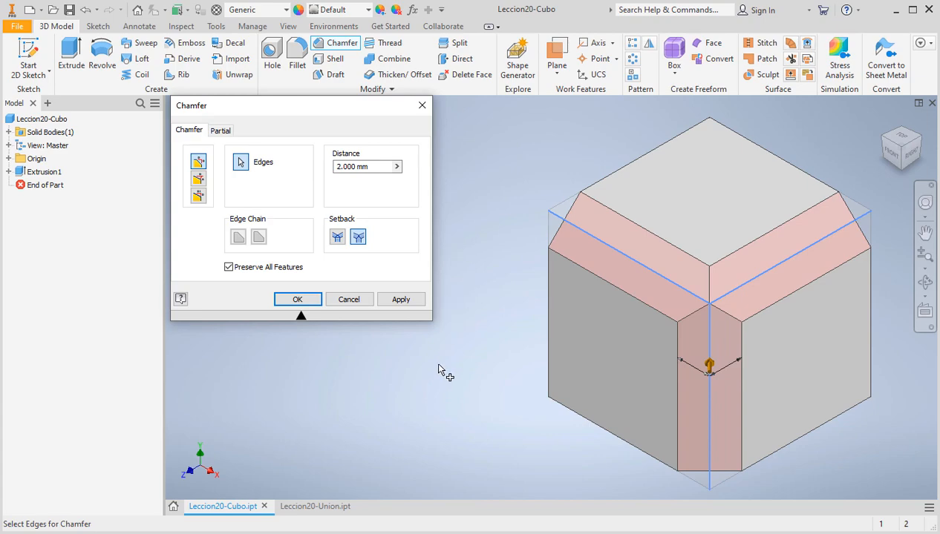
left_click(401, 299)
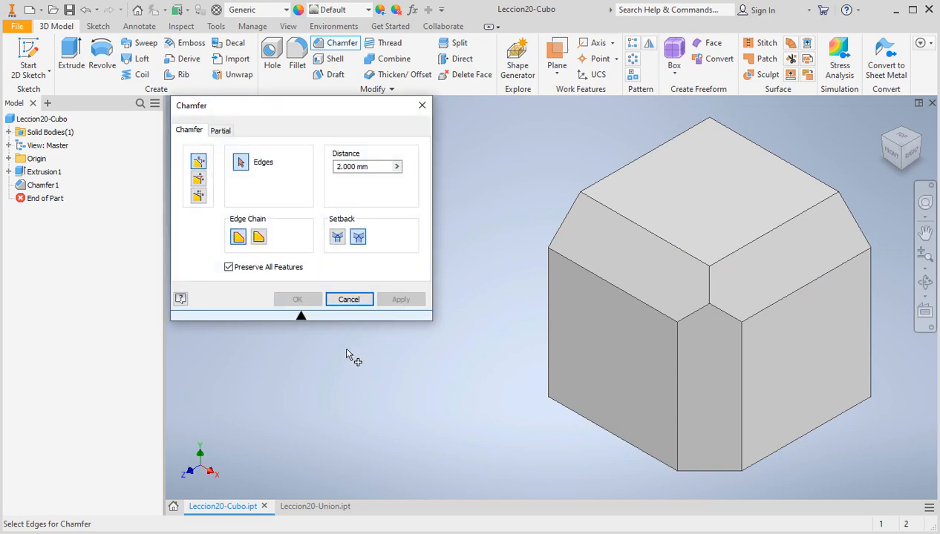
In the Leccion20-Union part, chamfer the circular edge where the cylinder meets the base with a 2 mm distance
left_click(324, 507)
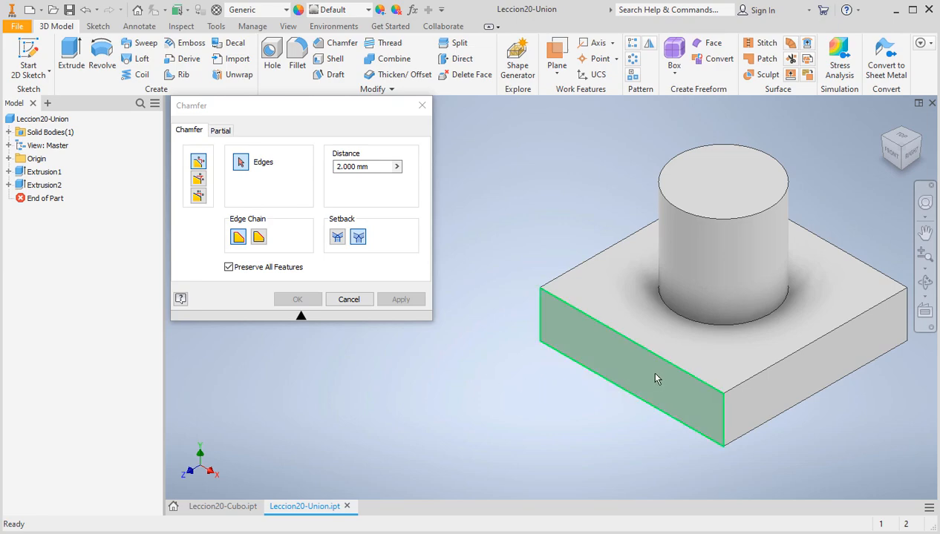
left_click(708, 325)
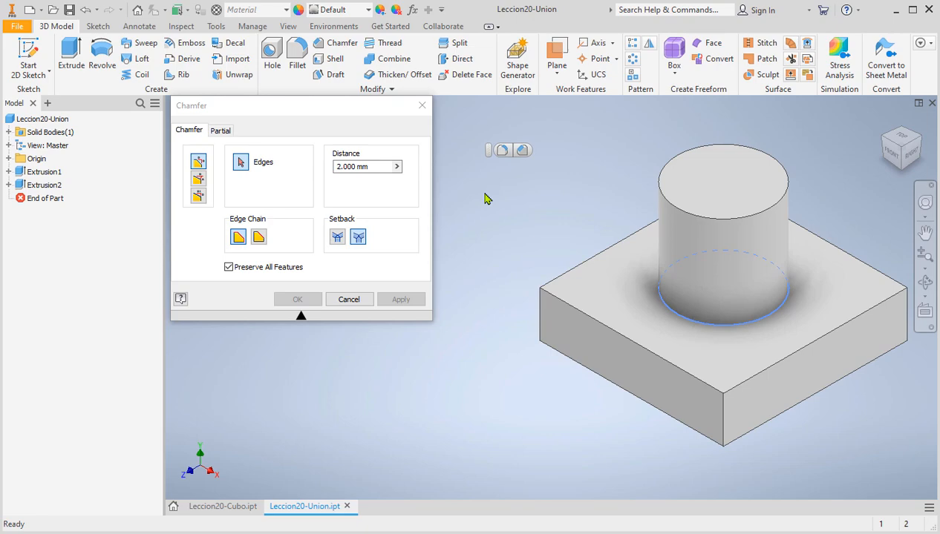
left_click(502, 151)
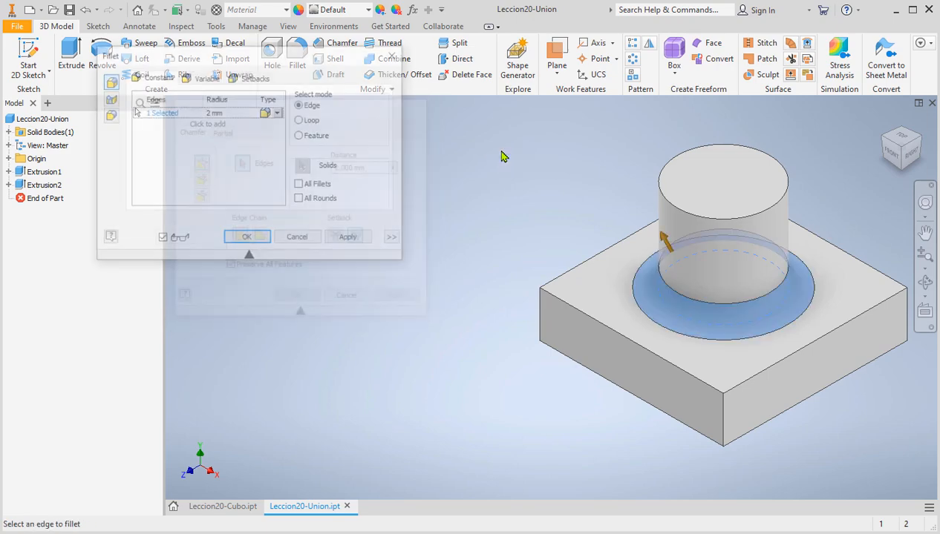
left_click_drag(232, 59, 305, 111)
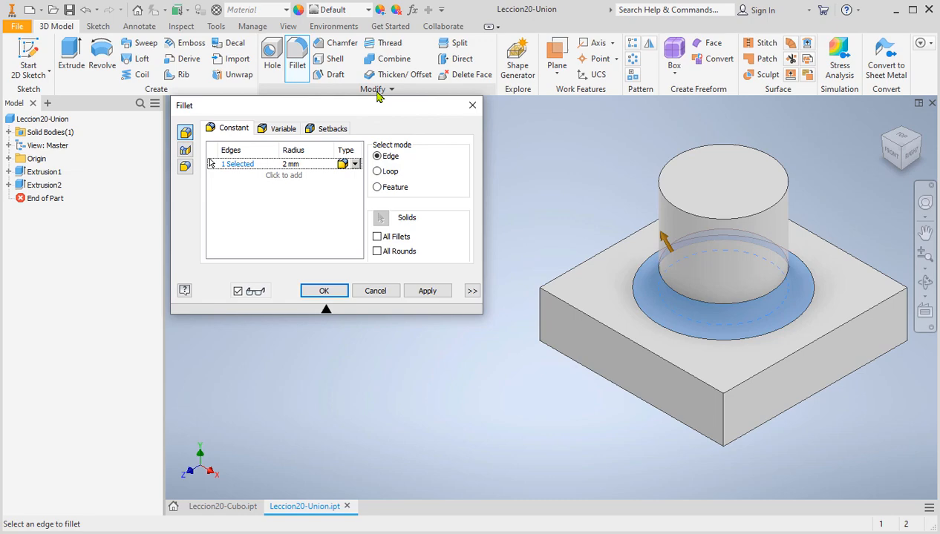
left_click(338, 46)
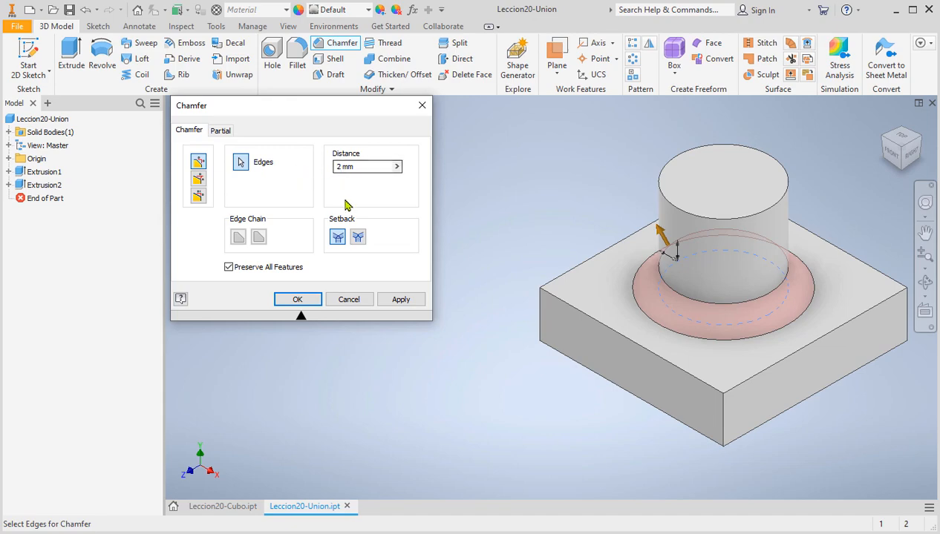
left_click(302, 304)
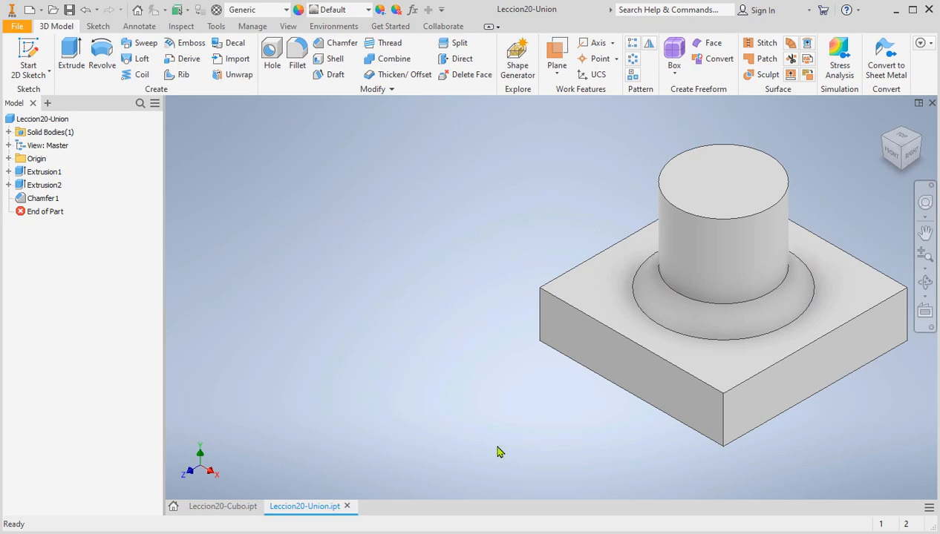